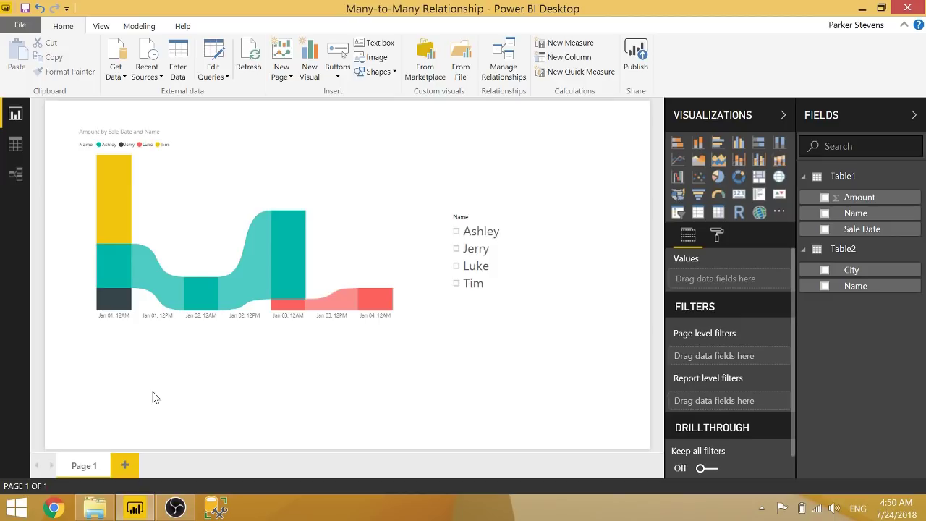
# Browse the rows of Table2 and Table1 in Data view, then return to the report.
pyautogui.click(16, 144)
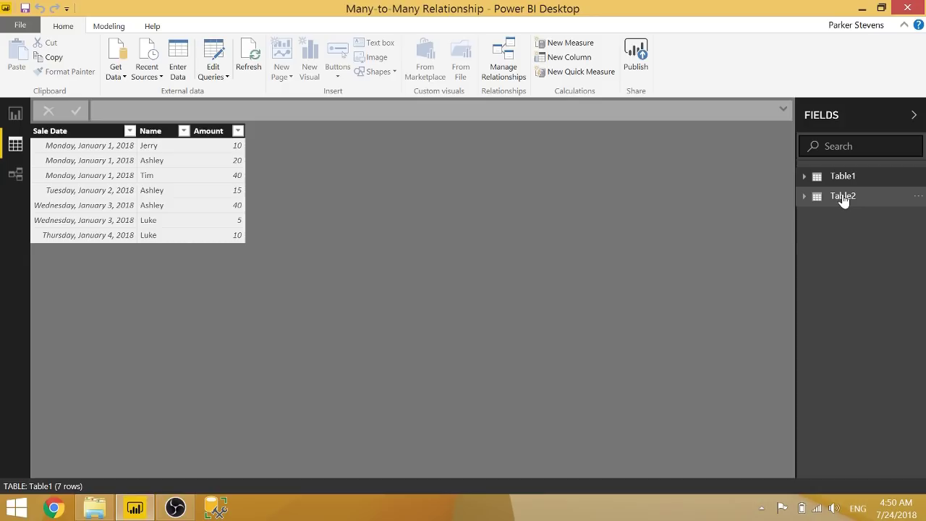
pyautogui.click(843, 199)
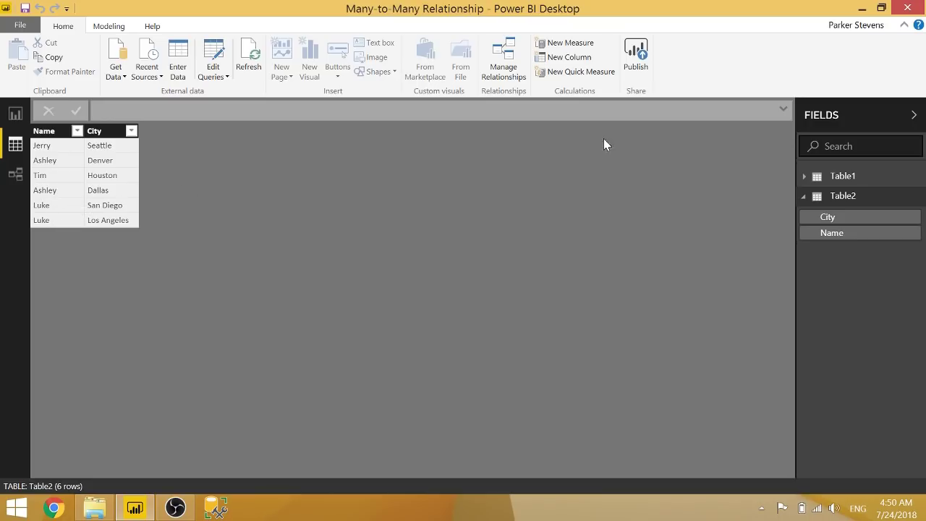
pyautogui.click(846, 176)
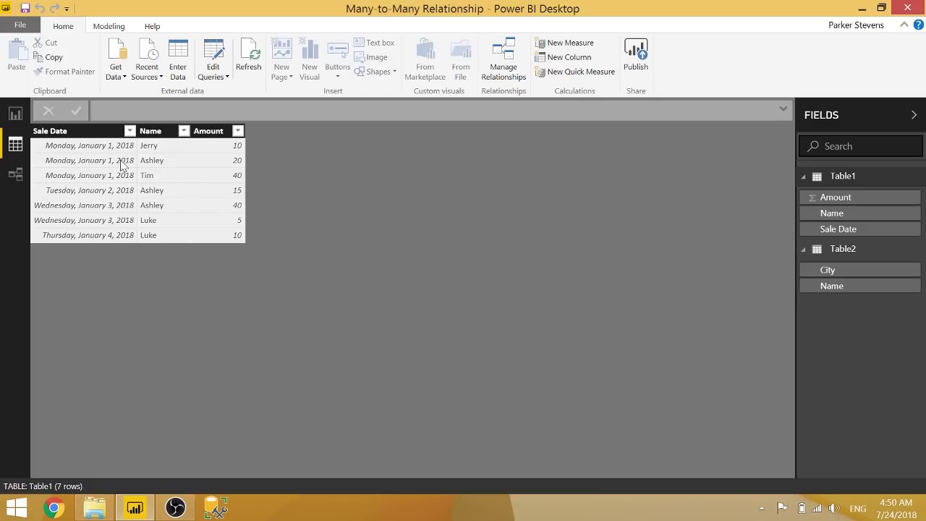
pyautogui.click(18, 116)
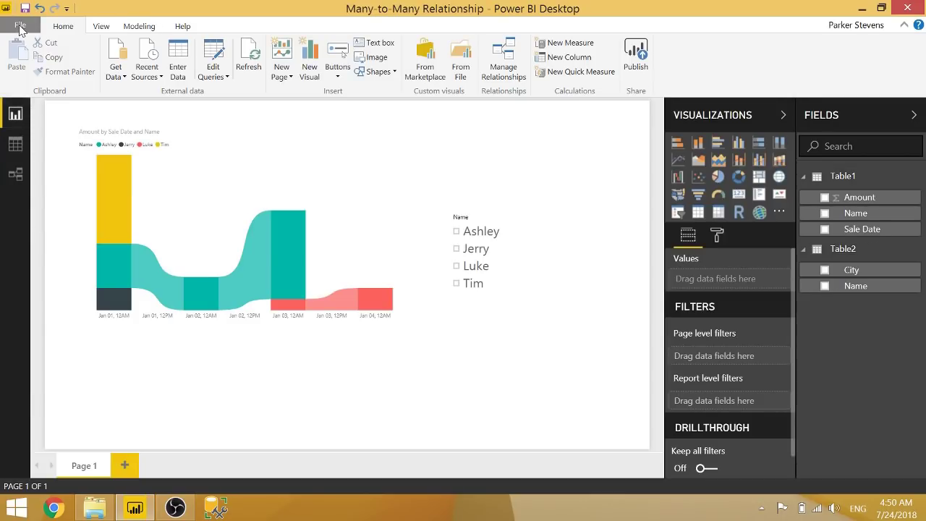
# Review the Preview features settings in the program Options and close them.
pyautogui.click(20, 24)
pyautogui.moveTo(85, 265)
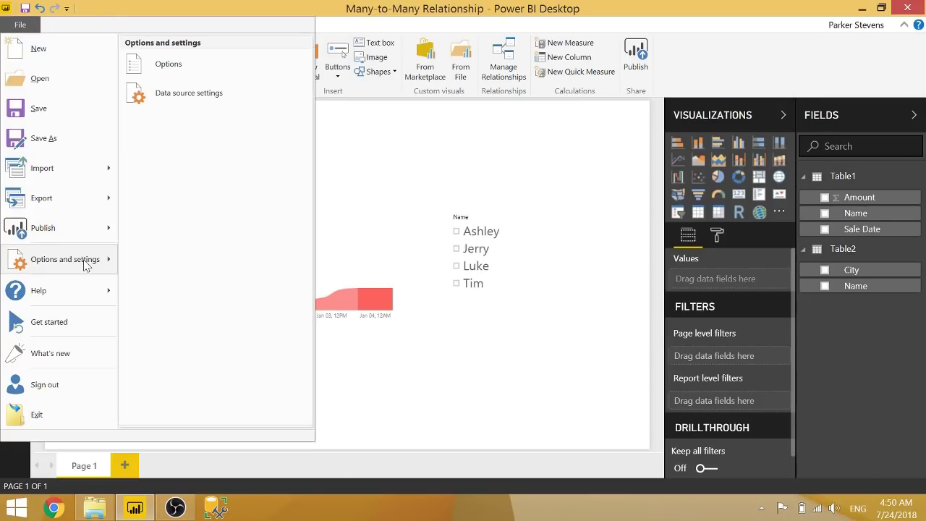
pyautogui.click(233, 62)
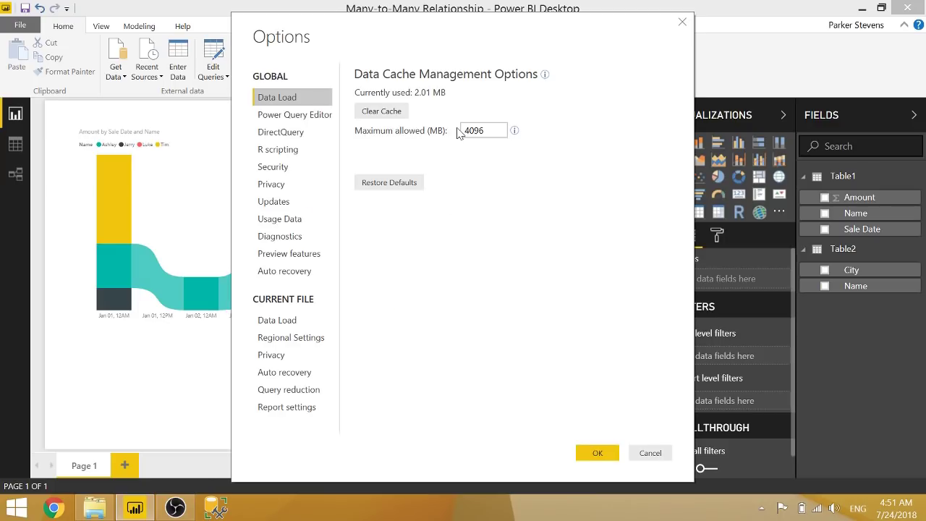
pyautogui.click(298, 253)
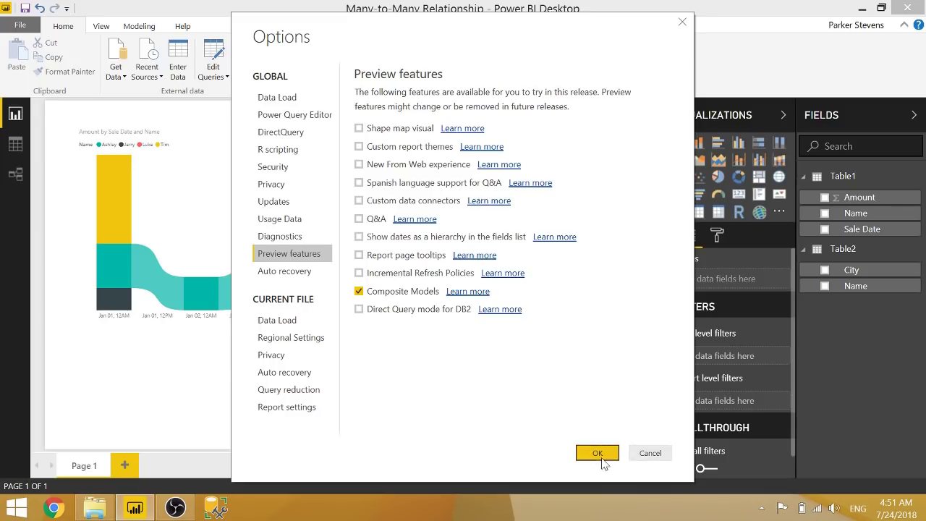
pyautogui.click(650, 455)
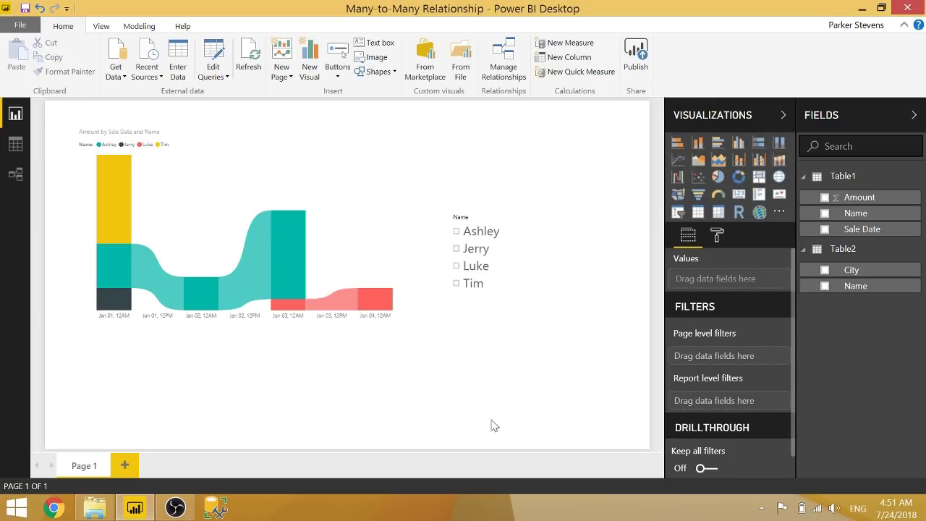
# Delete the many-to-many Table1–Table2 relationship in the model diagram.
pyautogui.click(16, 174)
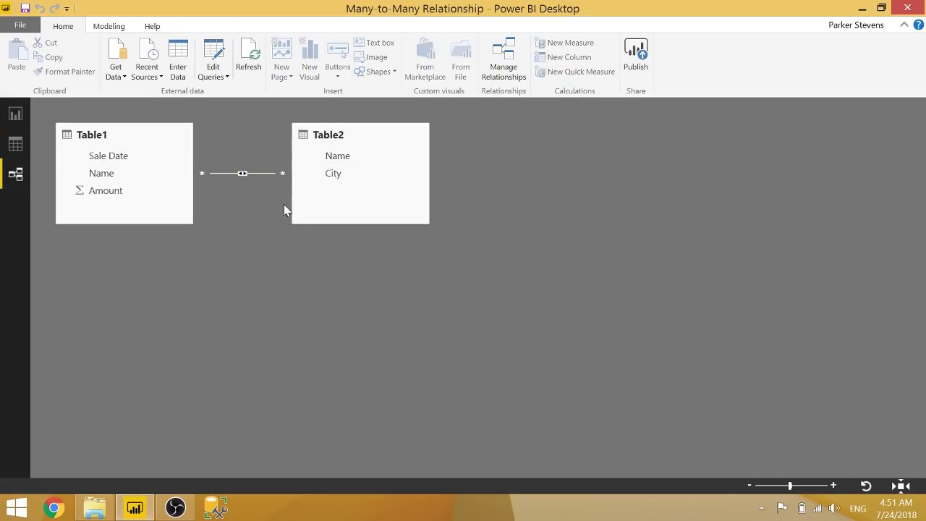
pyautogui.doubleClick(266, 173)
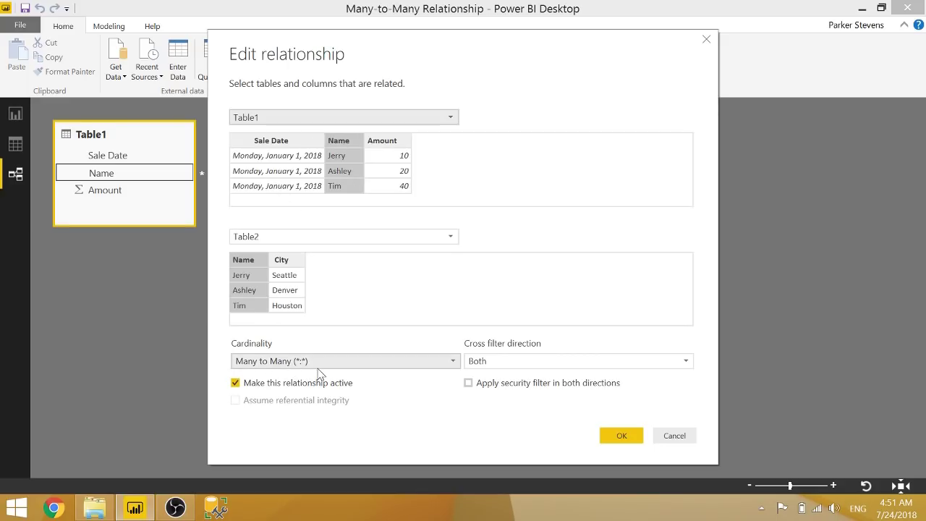
pyautogui.click(682, 439)
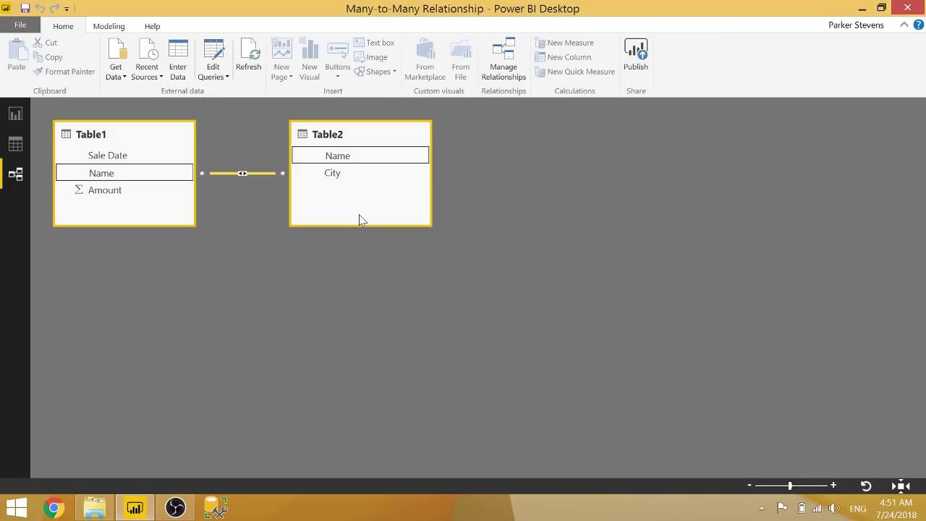
pyautogui.press('Delete')
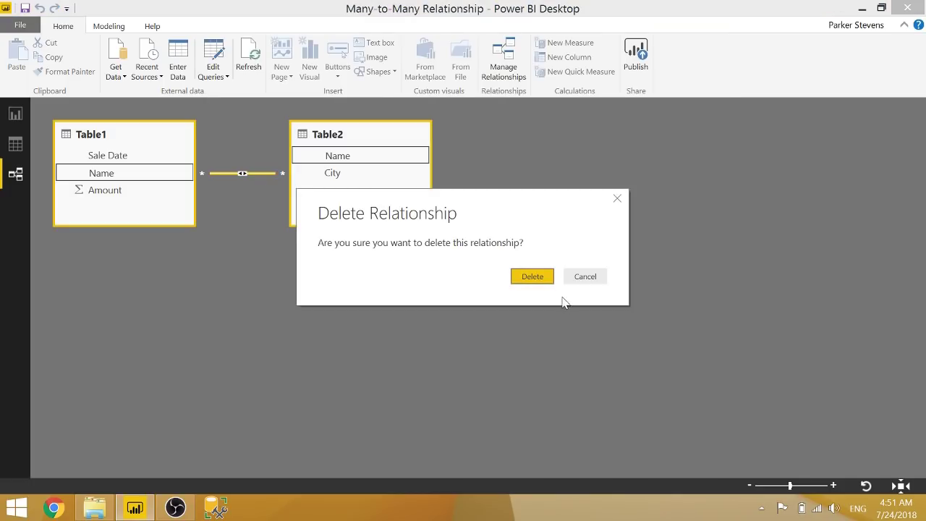
pyautogui.click(539, 281)
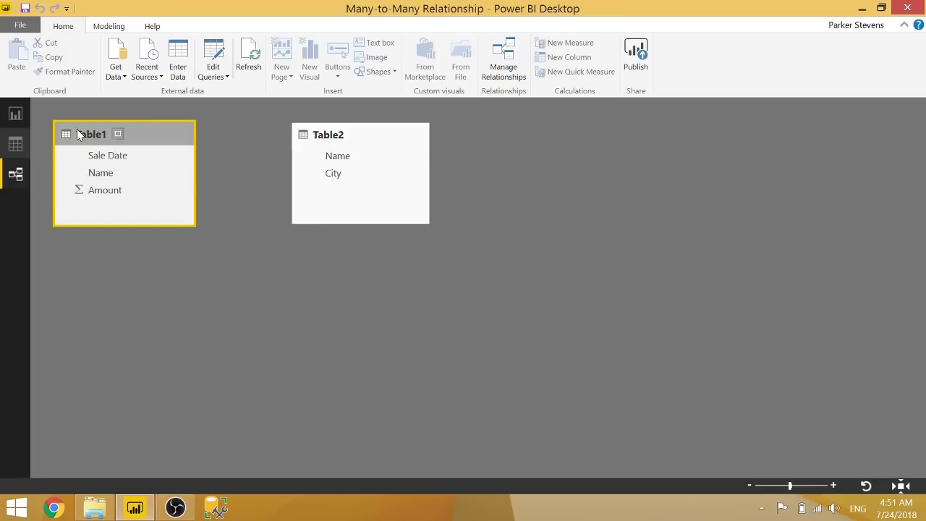
# Create a many-to-many relationship from Table1[Name] to Table2[Name] with both-direction cross filtering.
pyautogui.click(504, 61)
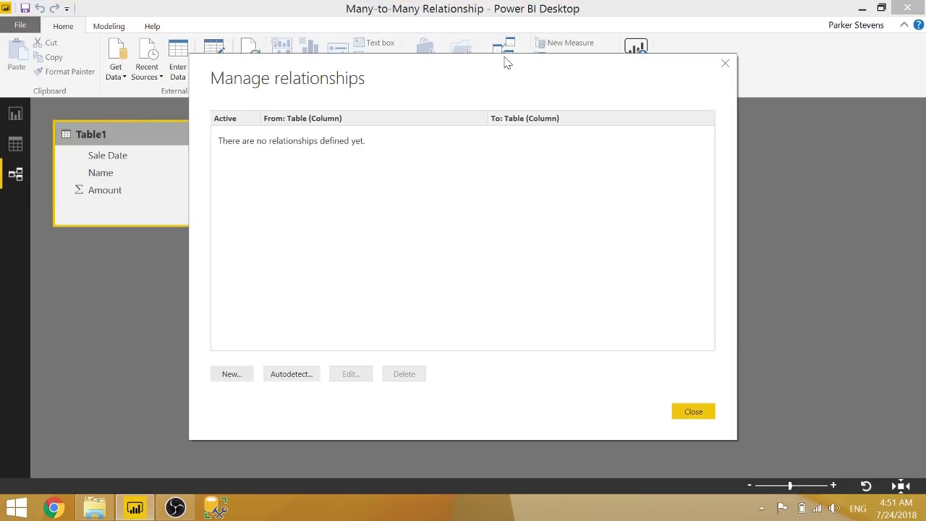
pyautogui.click(233, 375)
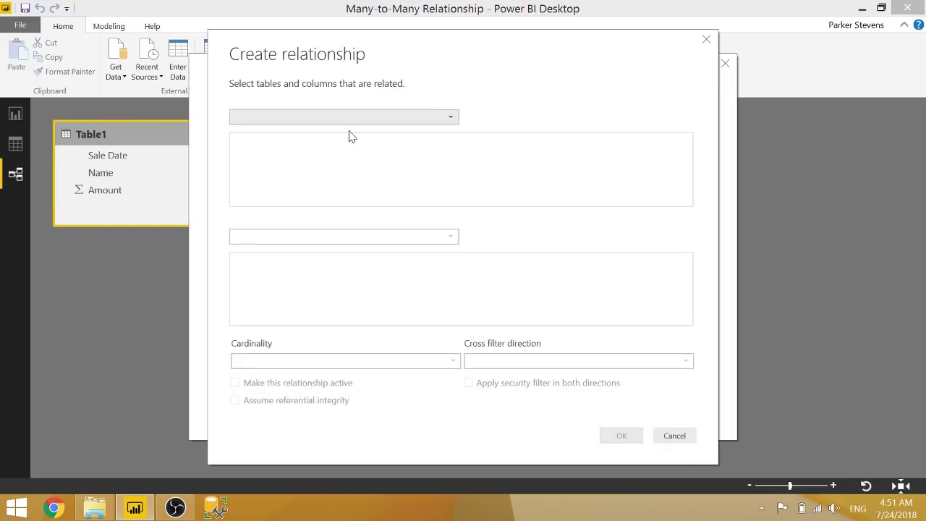
pyautogui.click(358, 118)
pyautogui.click(335, 133)
pyautogui.click(326, 237)
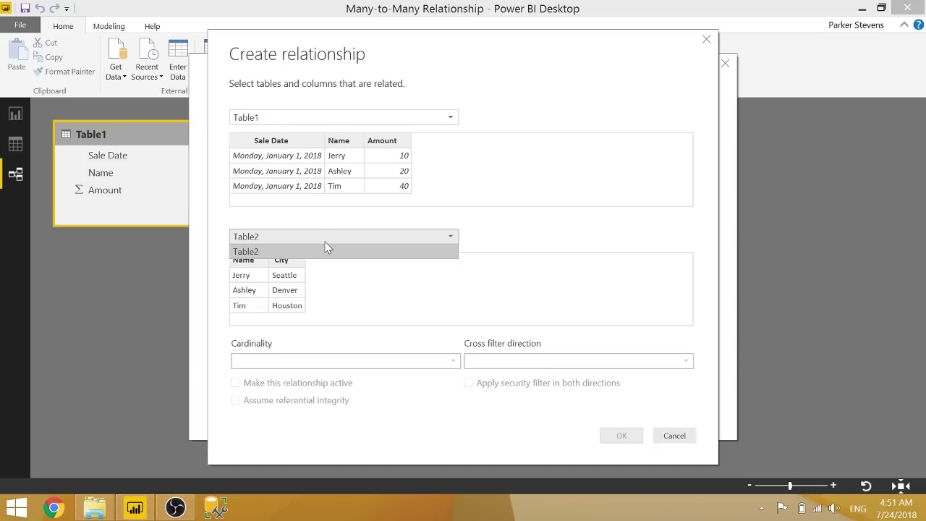
pyautogui.click(325, 247)
pyautogui.click(337, 149)
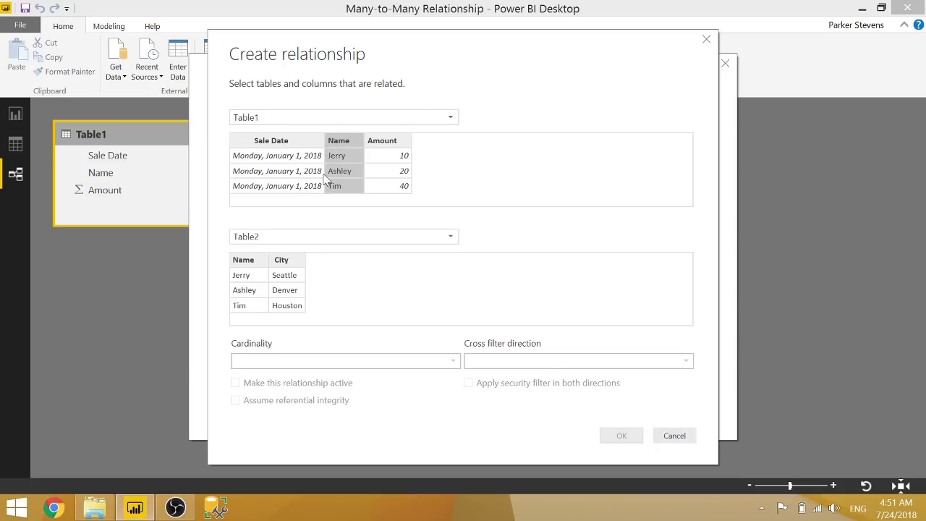
pyautogui.click(250, 272)
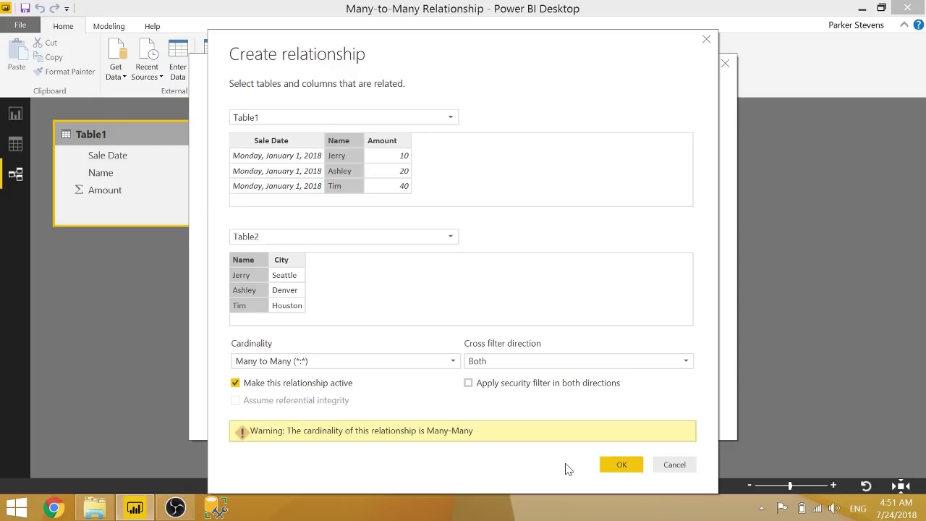
pyautogui.click(617, 464)
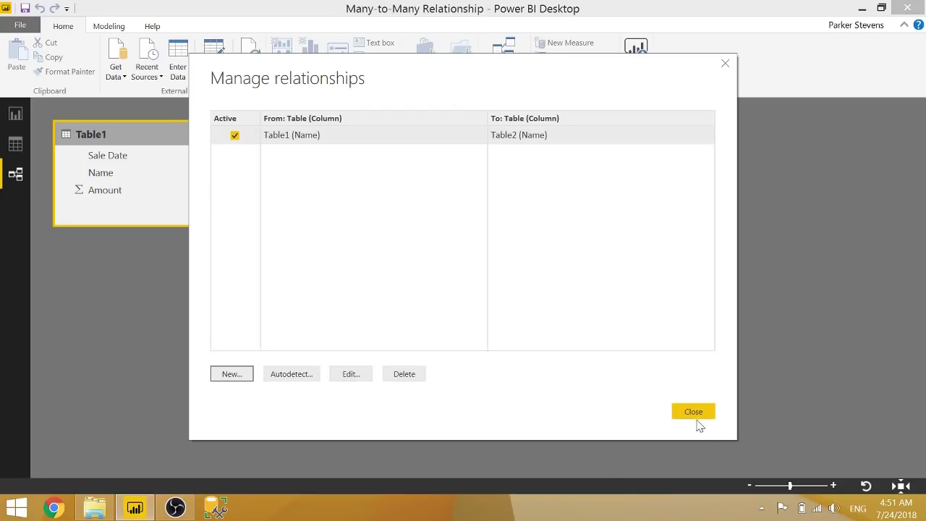
pyautogui.click(695, 418)
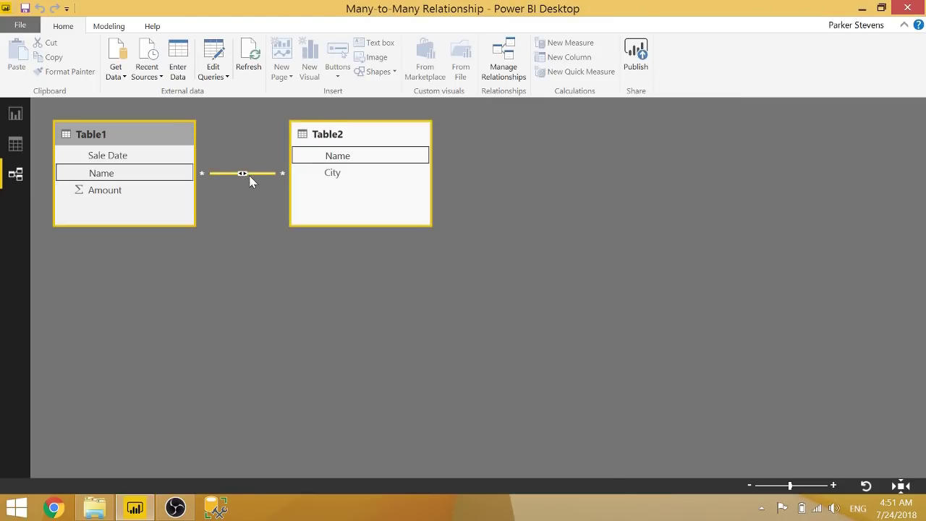
# Test the Name slicer by filtering the ribbon chart to Ashley, then Jerry, then clearing it.
pyautogui.click(15, 114)
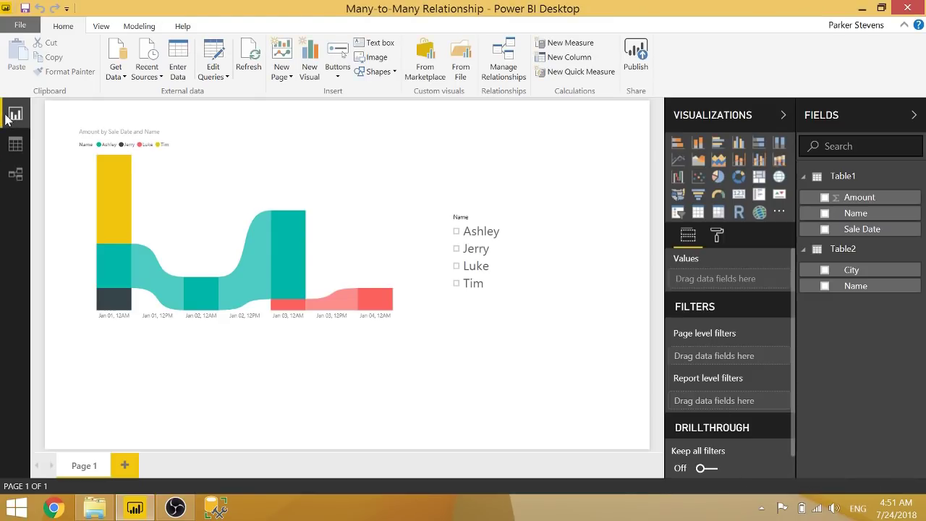
pyautogui.click(235, 175)
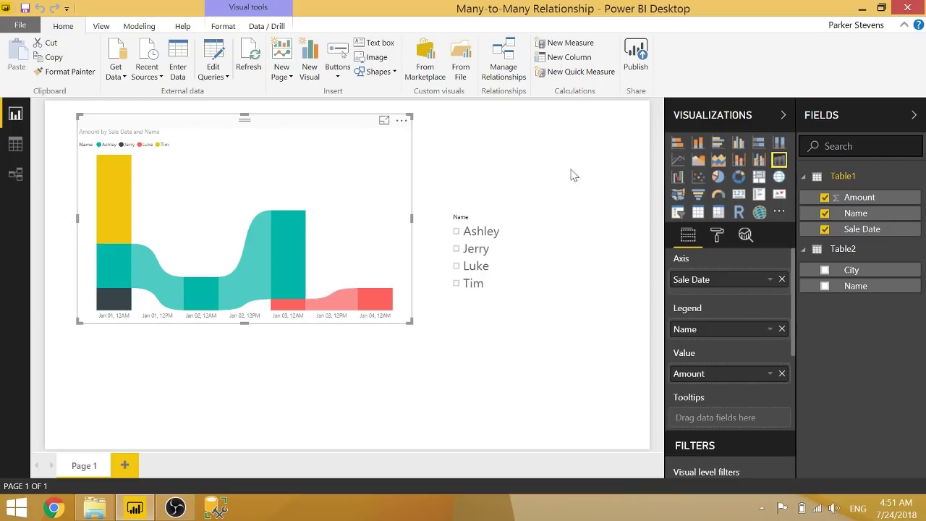
pyautogui.click(506, 217)
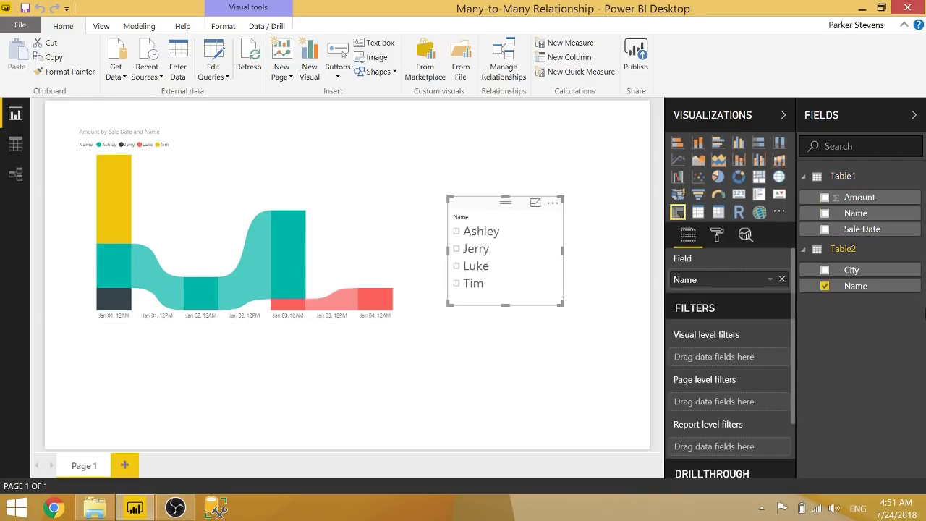
pyautogui.click(479, 233)
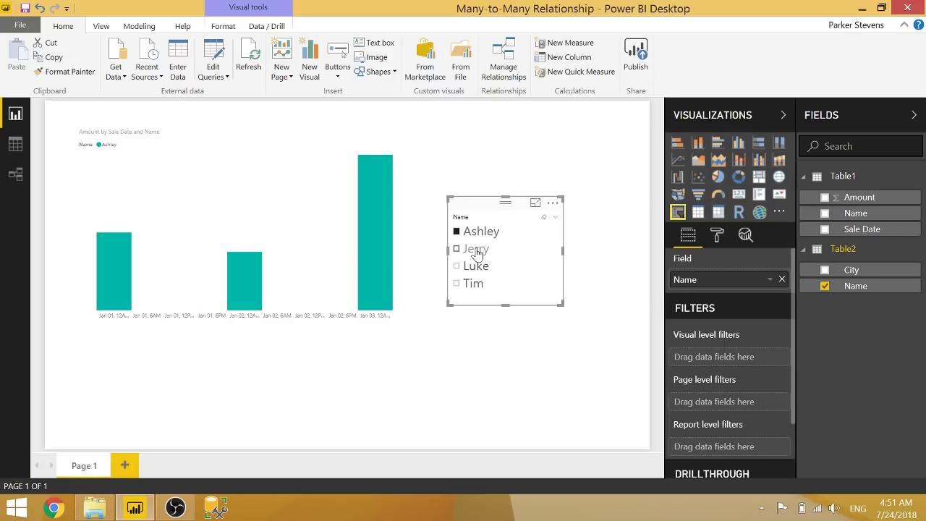
pyautogui.click(476, 250)
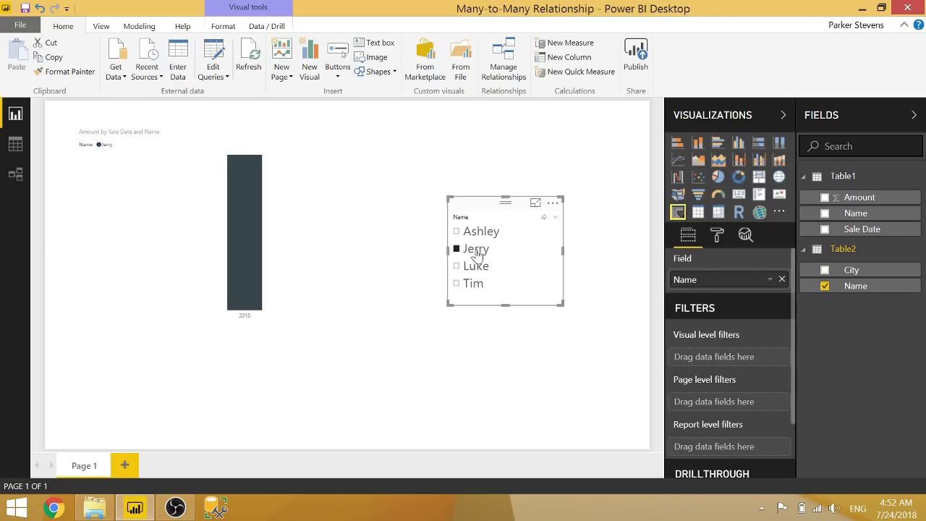
pyautogui.click(476, 249)
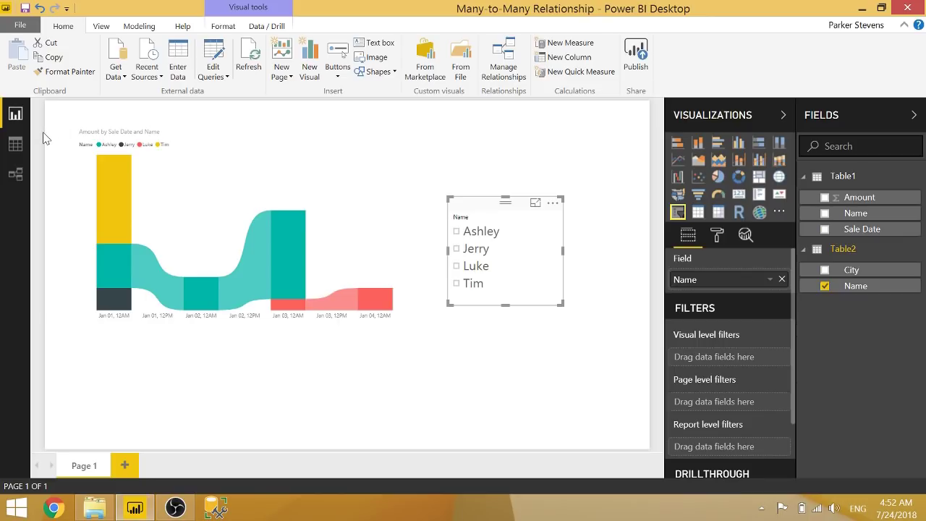
# Uncheck the Composite Models preview feature in Options, acknowledge the restart notice, and close Power BI Desktop.
pyautogui.click(20, 25)
pyautogui.moveTo(65, 265)
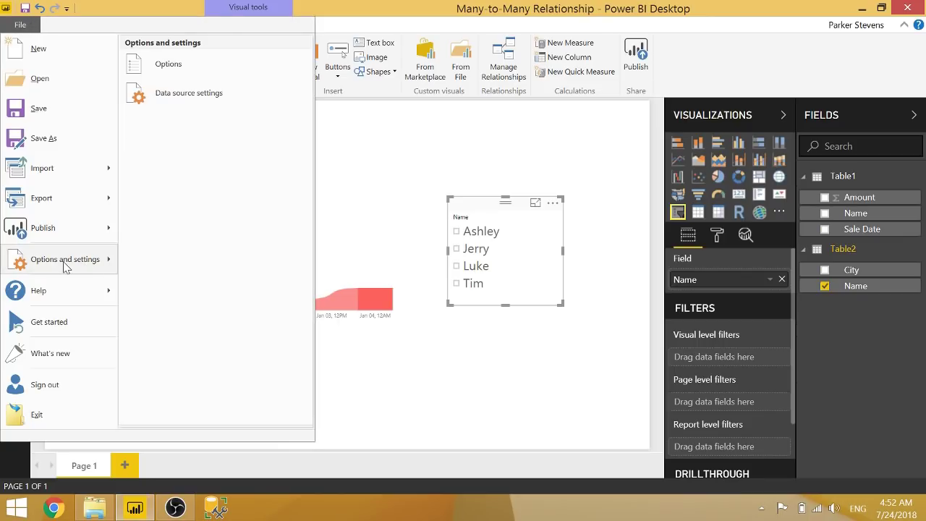
pyautogui.click(218, 32)
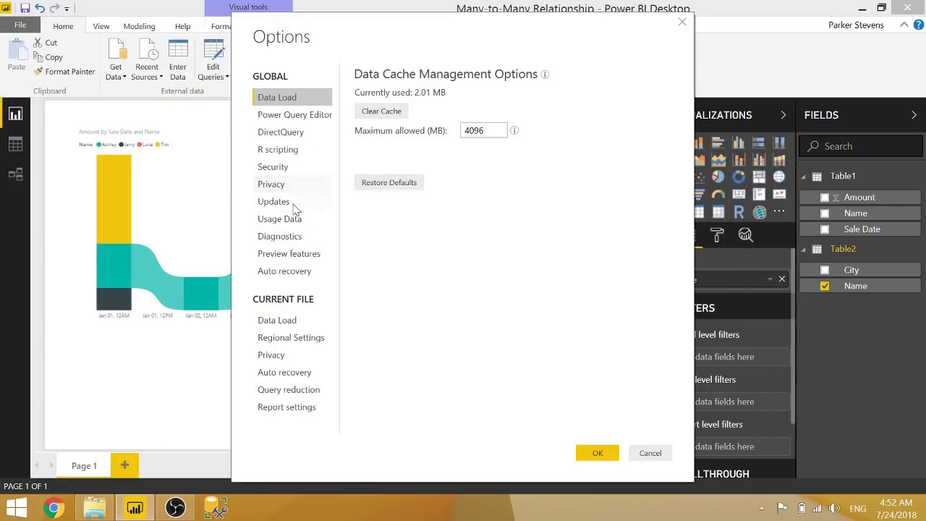
pyautogui.click(307, 253)
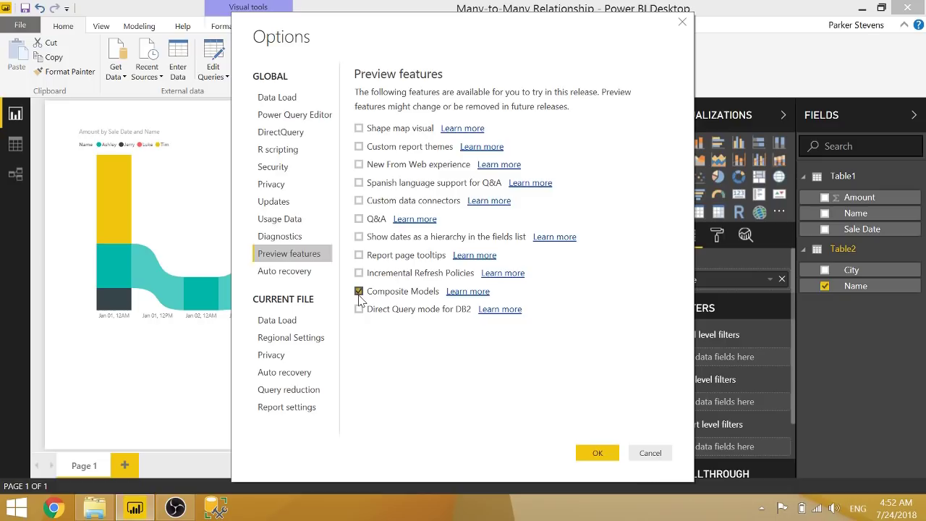
pyautogui.click(358, 292)
pyautogui.click(602, 448)
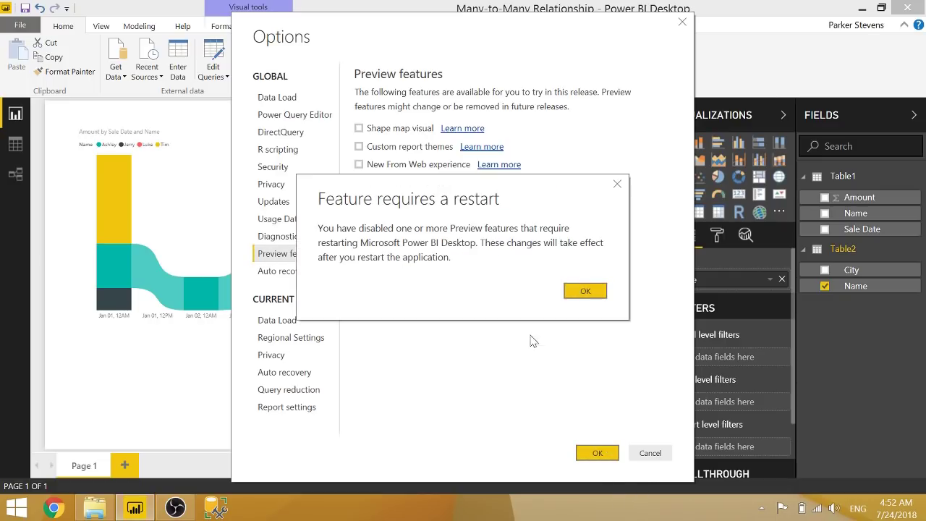
pyautogui.click(580, 292)
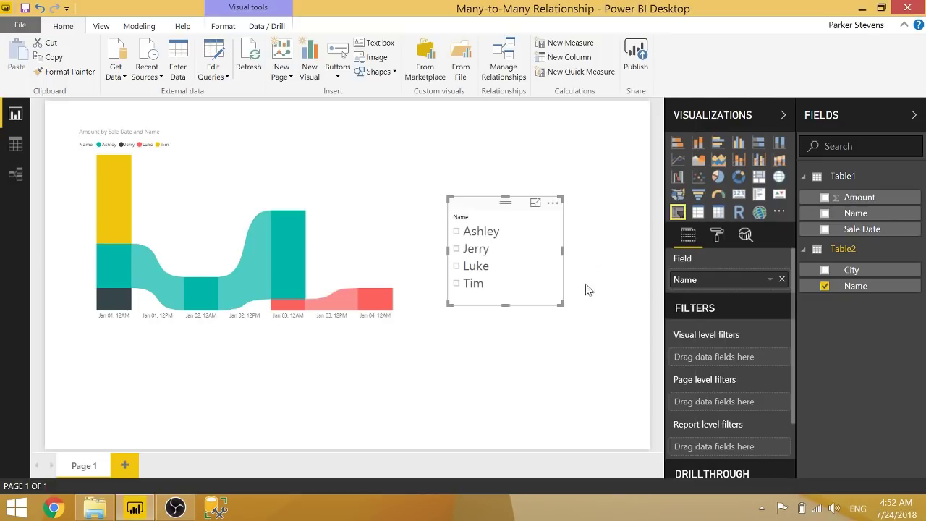
pyautogui.click(921, 9)
# Close without saving, then relaunch the Many-to-Many Relationship .pbix file from File Explorer.
pyautogui.click(527, 276)
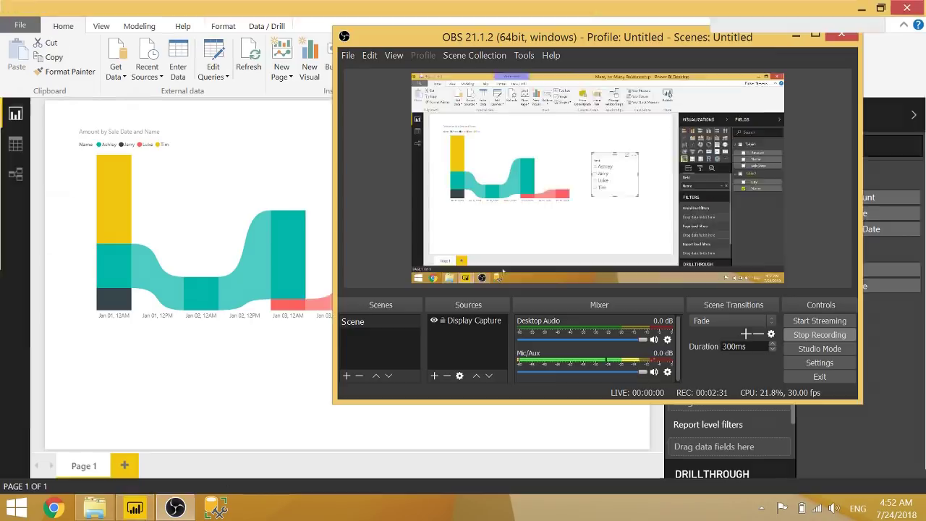
pyautogui.click(248, 362)
pyautogui.doubleClick(212, 138)
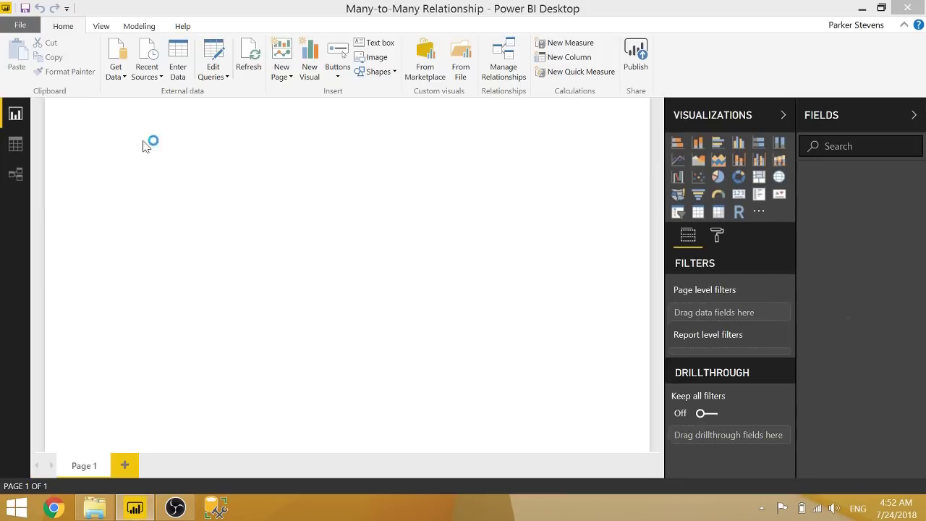
# Attempt a Table1[Name] to Table2[Name] relationship, then cancel after the unique-values warning.
pyautogui.click(22, 175)
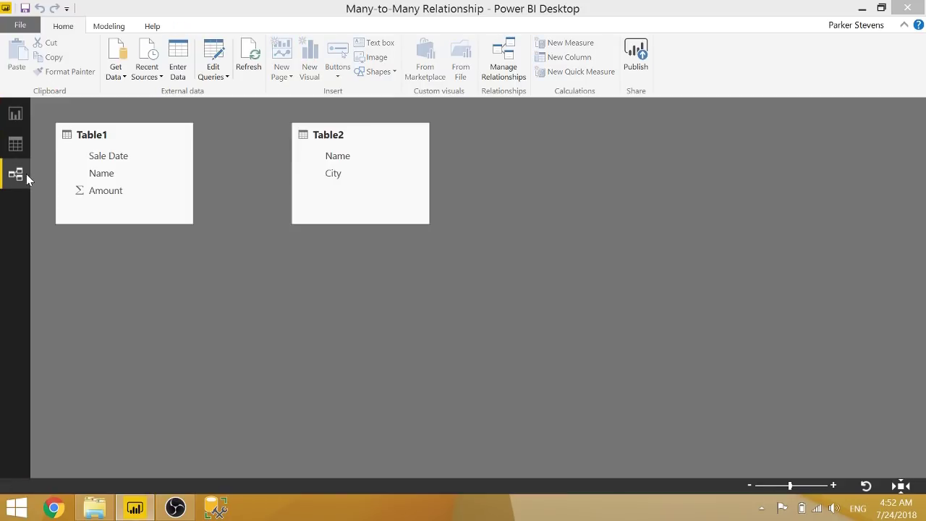
pyautogui.click(503, 61)
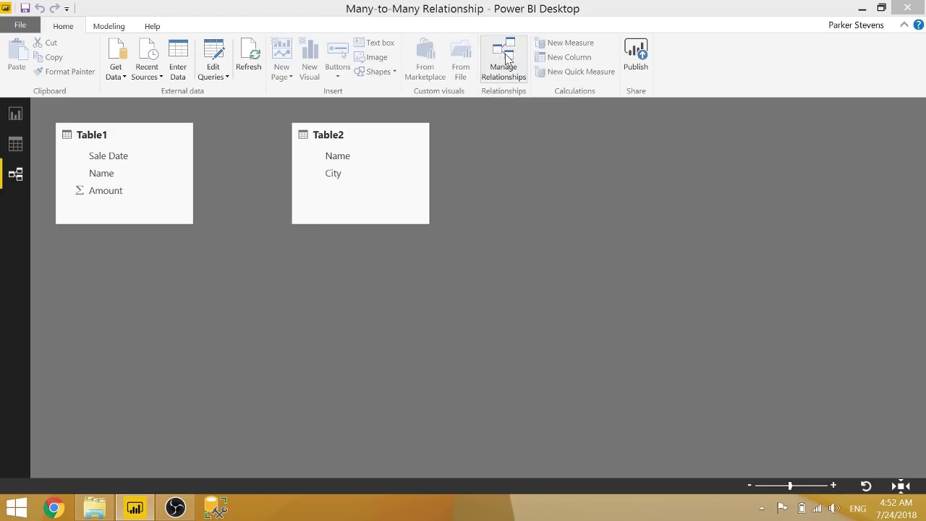
pyautogui.click(228, 373)
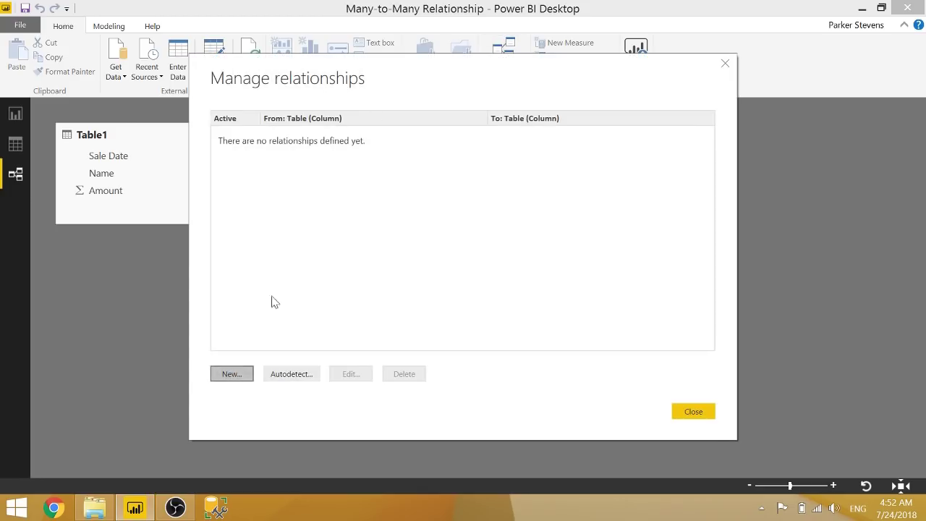
pyautogui.click(367, 119)
pyautogui.click(329, 132)
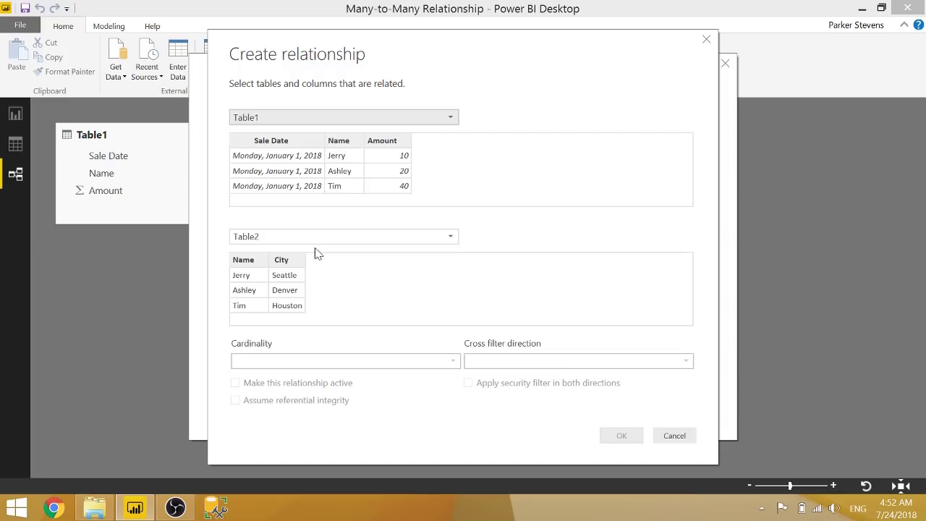
pyautogui.click(352, 144)
pyautogui.click(245, 262)
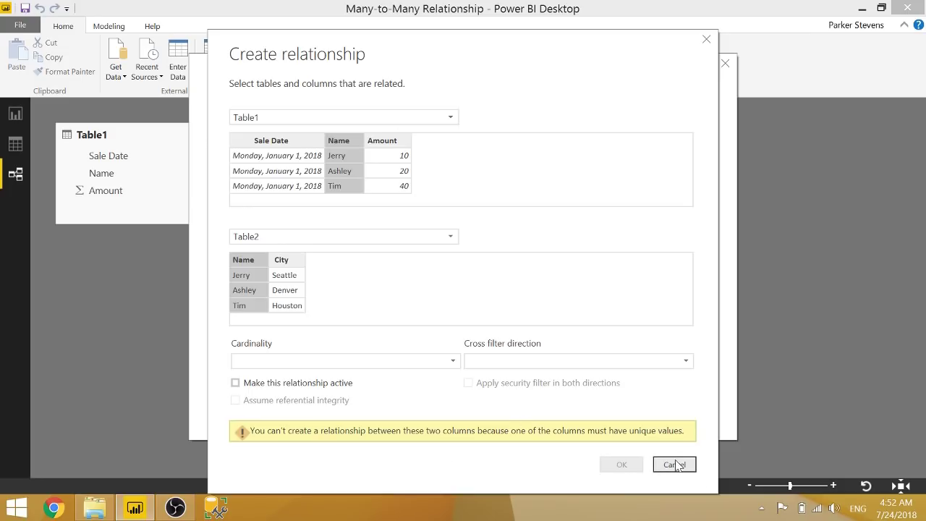
pyautogui.click(675, 465)
pyautogui.click(692, 409)
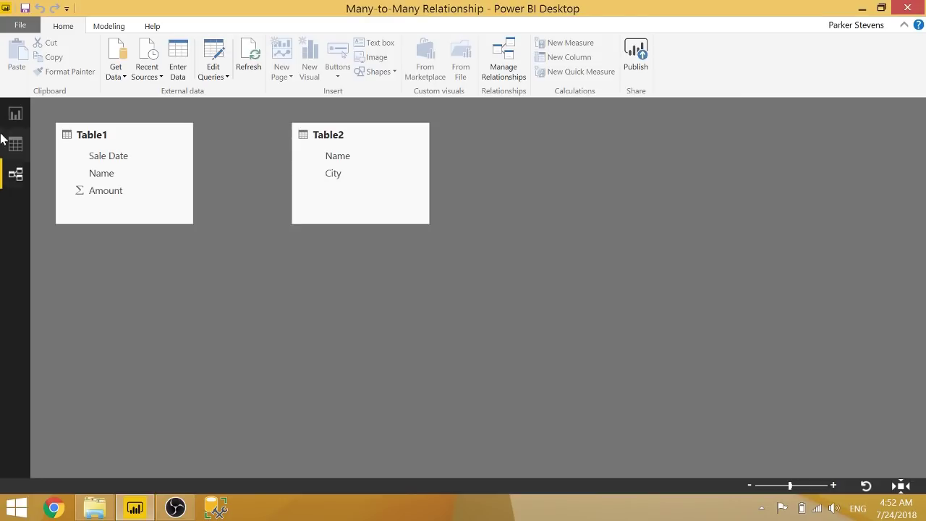
# Start a new calculated table named DistinctValues using the DISTINCT function.
pyautogui.click(15, 114)
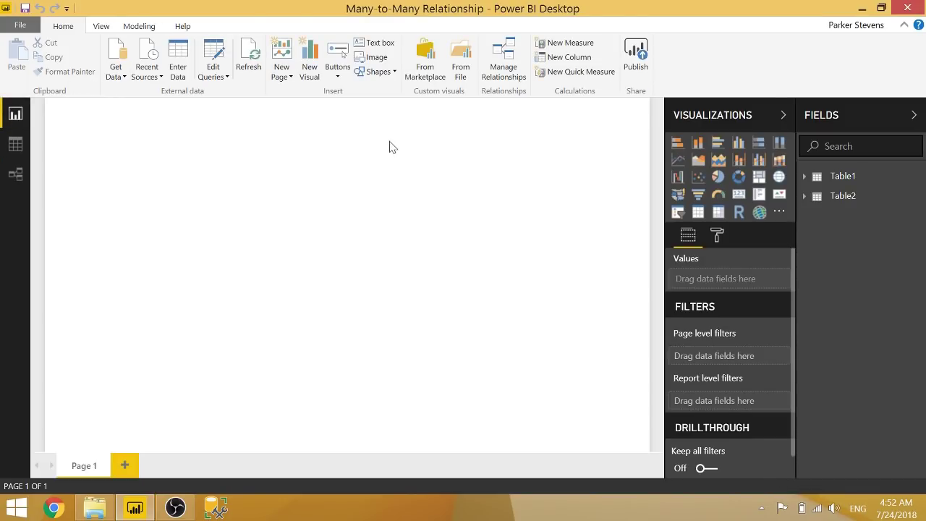
pyautogui.click(133, 32)
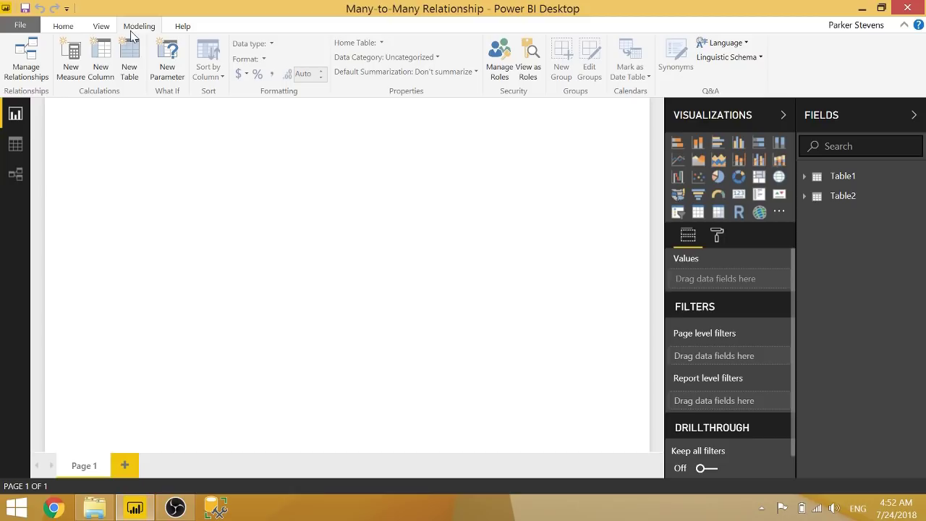
pyautogui.click(130, 68)
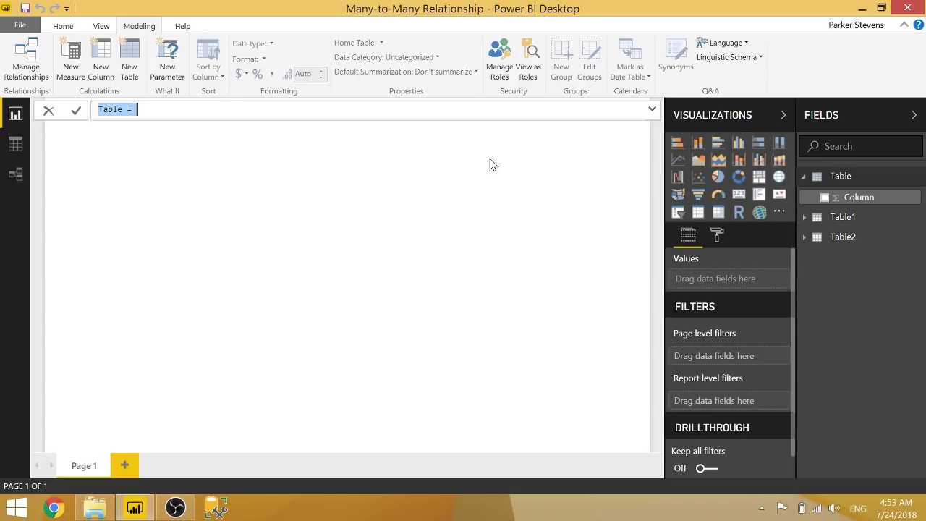
pyautogui.write('DistinctValue')
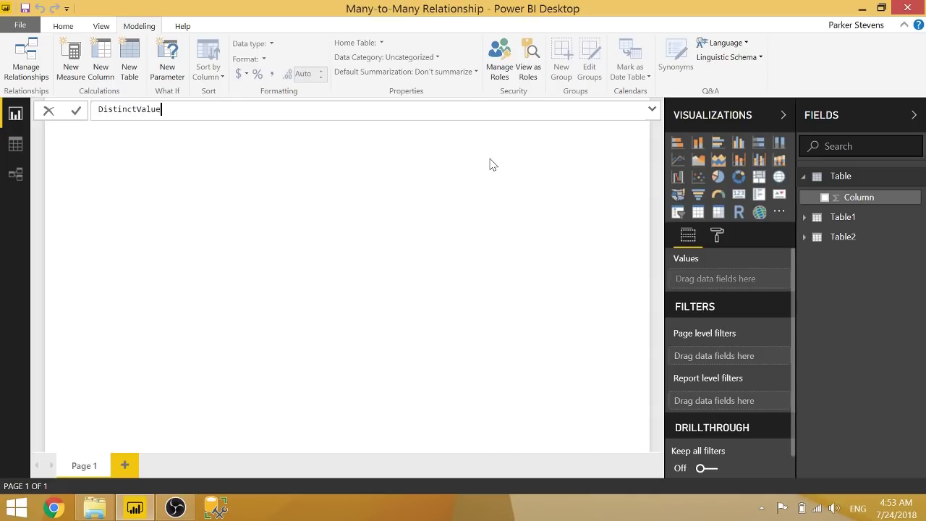
pyautogui.write('s =')
pyautogui.hotkey('shift', 'Return')
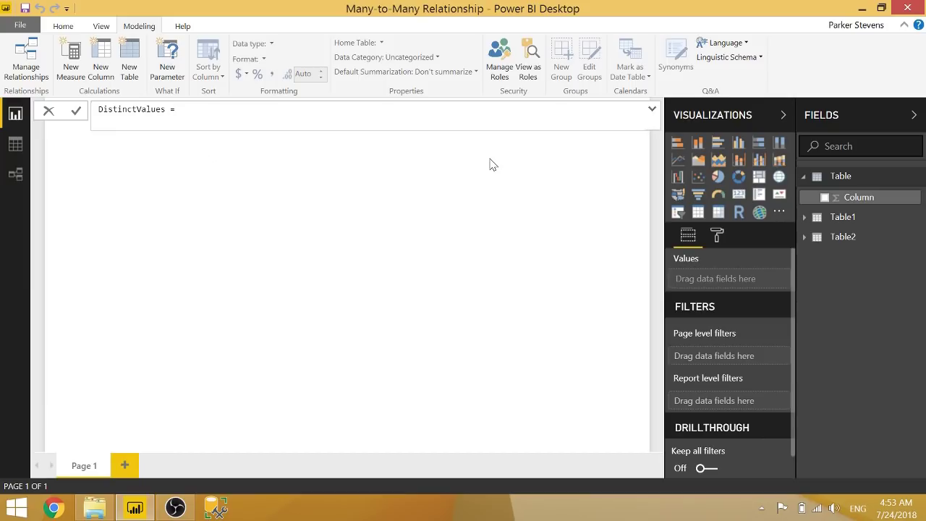
pyautogui.write('DIS')
pyautogui.press('Tab')
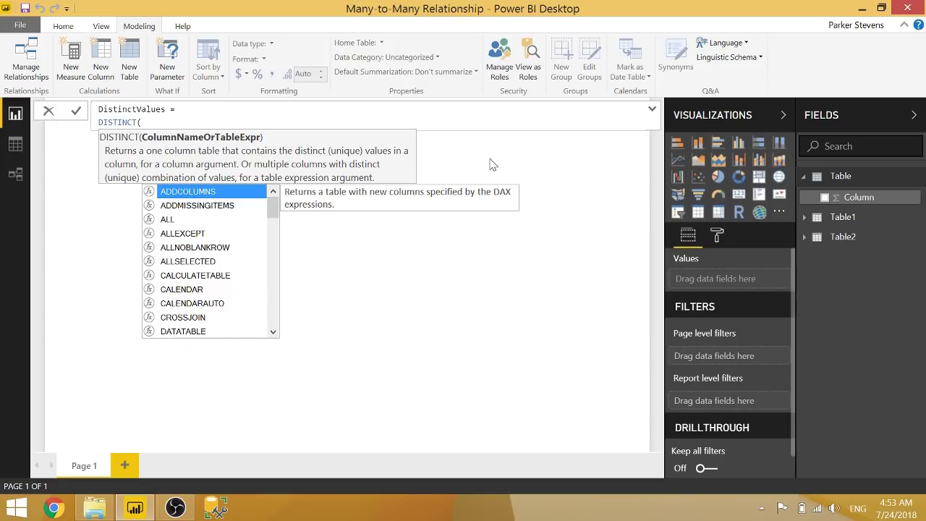
# Complete the formula as DISTINCT(Table1[Name]), commit it, and check its rows in Data view.
pyautogui.write('tab')
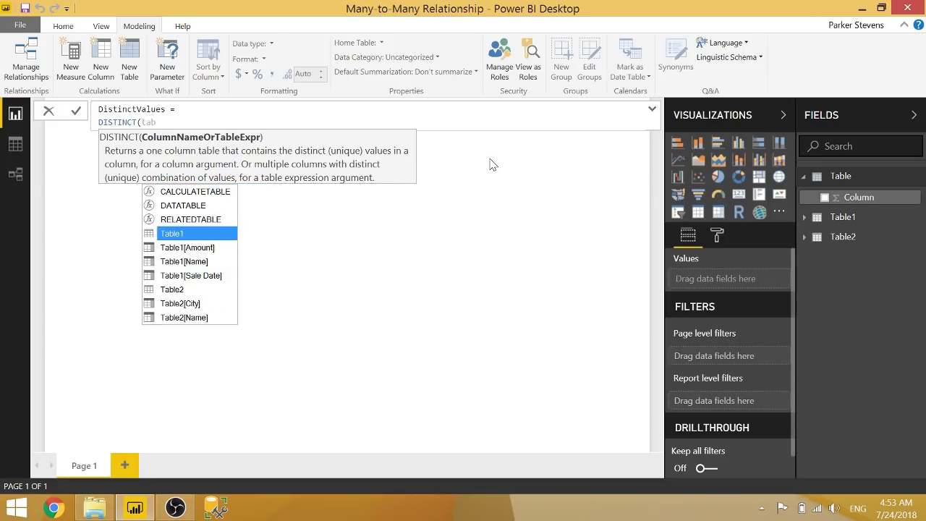
pyautogui.press('Down')
pyautogui.press('Down')
pyautogui.press('Tab')
pyautogui.write(')')
pyautogui.press('Return')
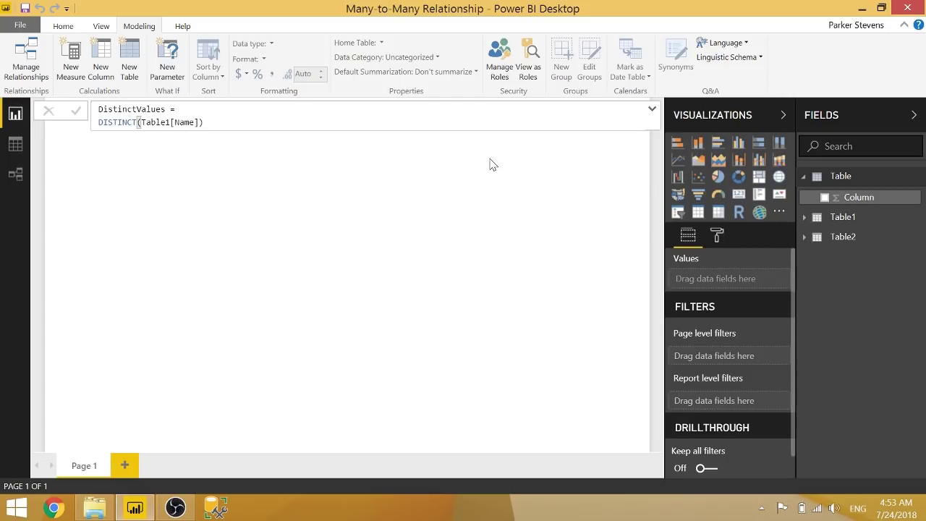
pyautogui.click(15, 148)
pyautogui.click(850, 179)
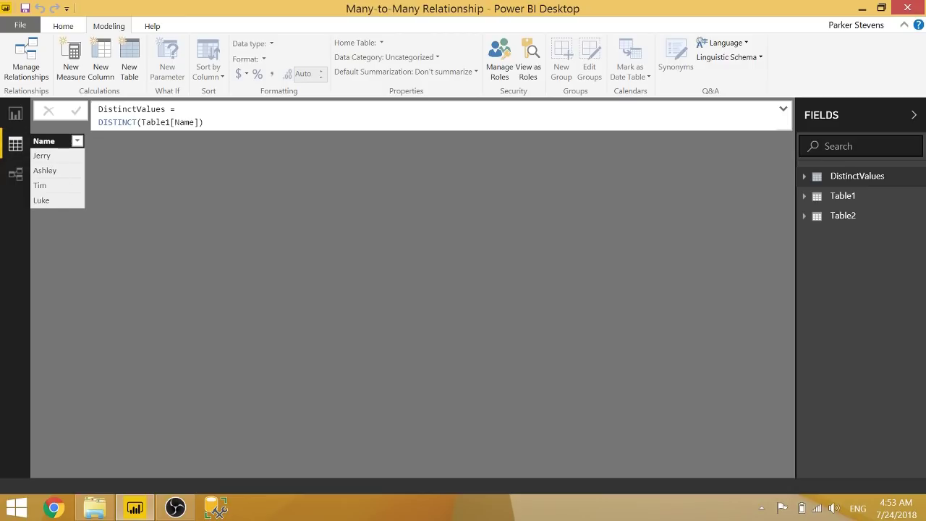
# In the model diagram, place DistinctValues between Table1 and Table2.
pyautogui.click(15, 174)
pyautogui.moveTo(355, 140); pyautogui.dragTo(693, 131)
pyautogui.moveTo(552, 134); pyautogui.dragTo(436, 135)
pyautogui.moveTo(673, 134); pyautogui.dragTo(635, 135)
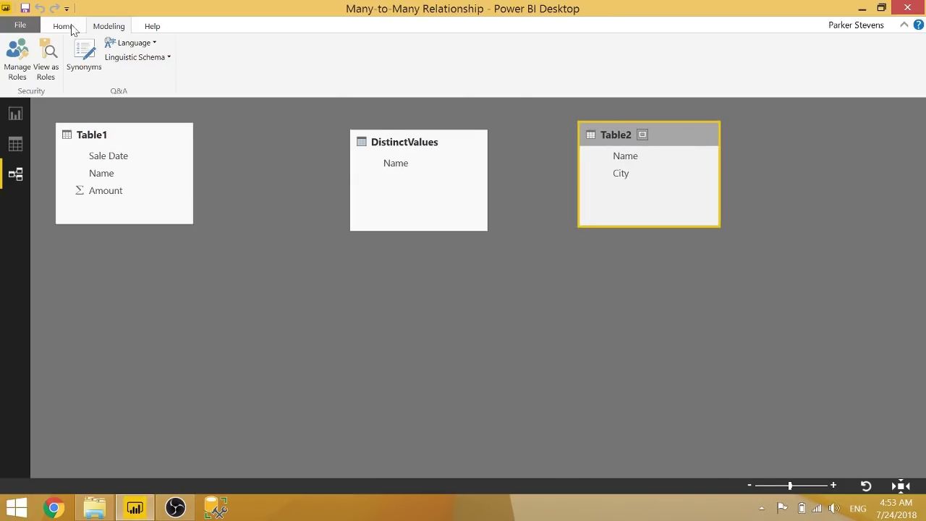
# Create a many-to-one relationship from Table1[Name] to DistinctValues[Name].
pyautogui.click(62, 26)
pyautogui.click(493, 64)
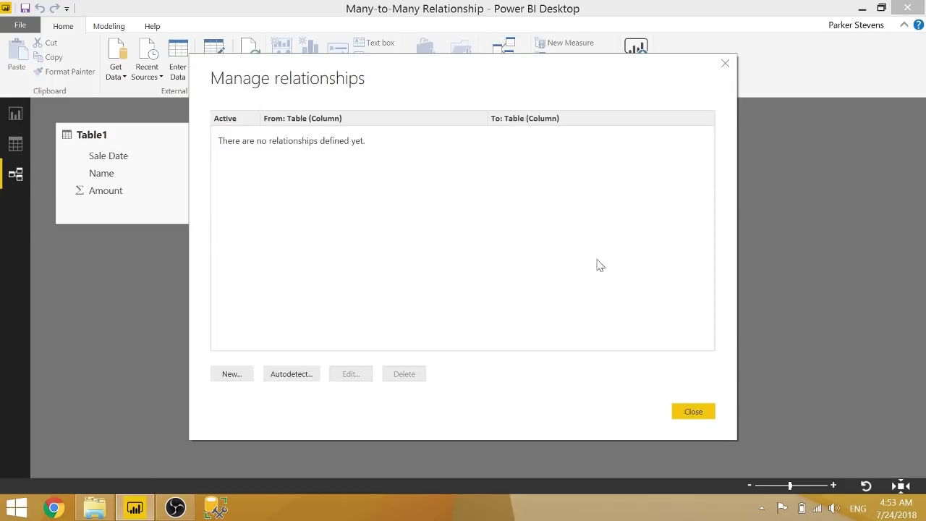
pyautogui.click(244, 373)
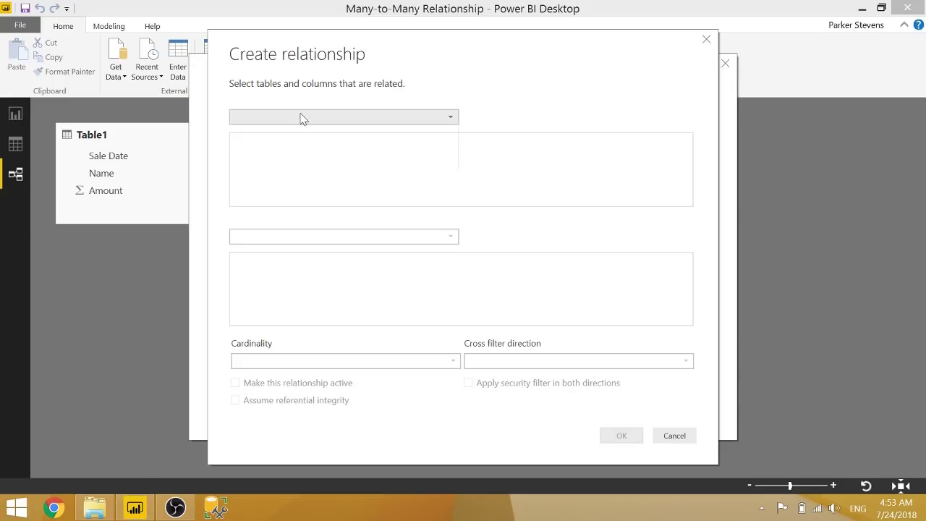
pyautogui.click(302, 117)
pyautogui.click(285, 147)
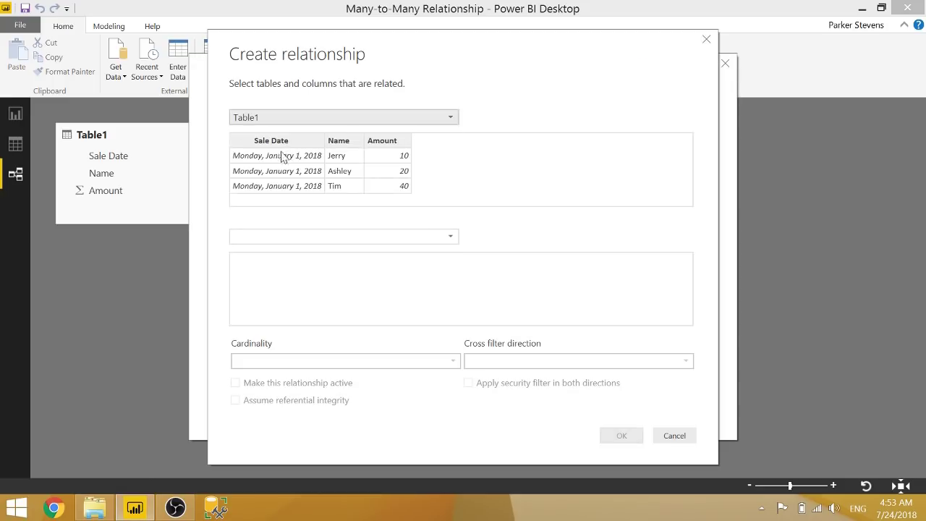
pyautogui.click(336, 141)
pyautogui.click(335, 239)
pyautogui.click(319, 249)
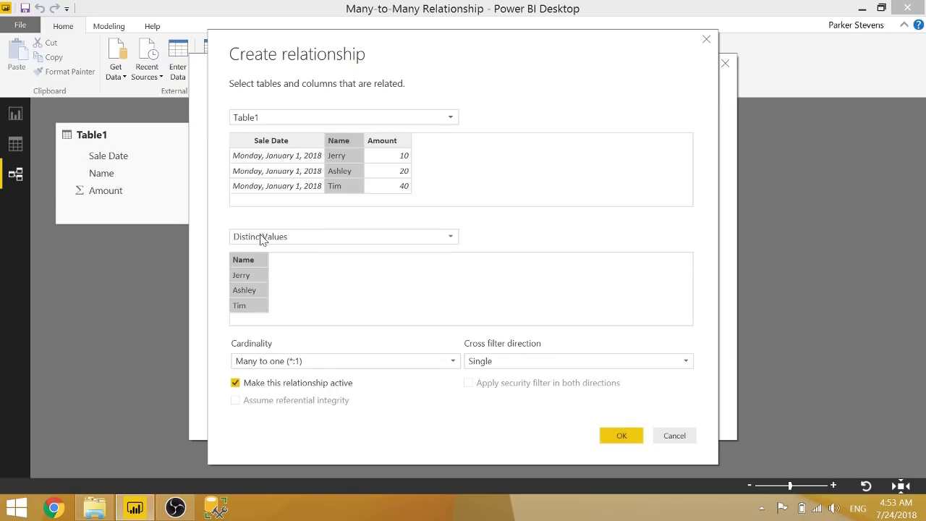
pyautogui.click(618, 437)
# Create a second many-to-one relationship from Table2[Name] to DistinctValues[Name].
pyautogui.click(250, 373)
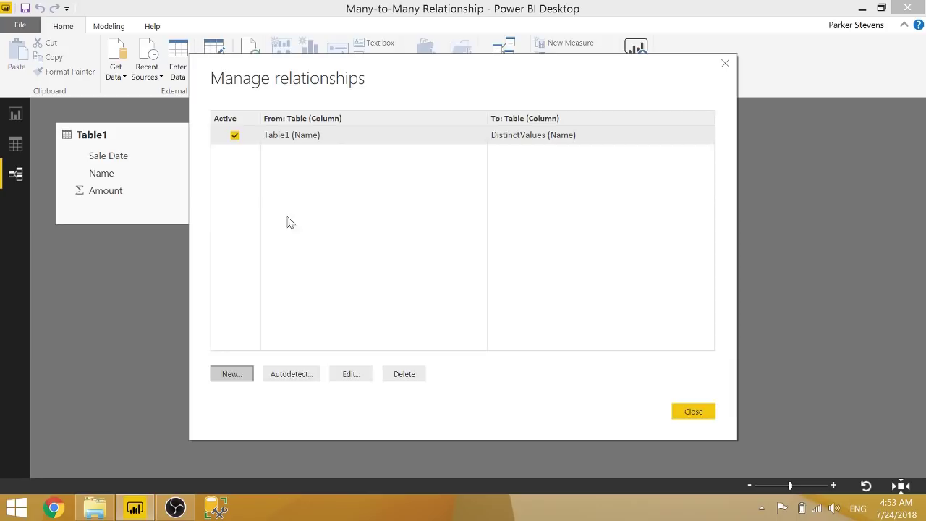
pyautogui.click(312, 118)
pyautogui.click(284, 162)
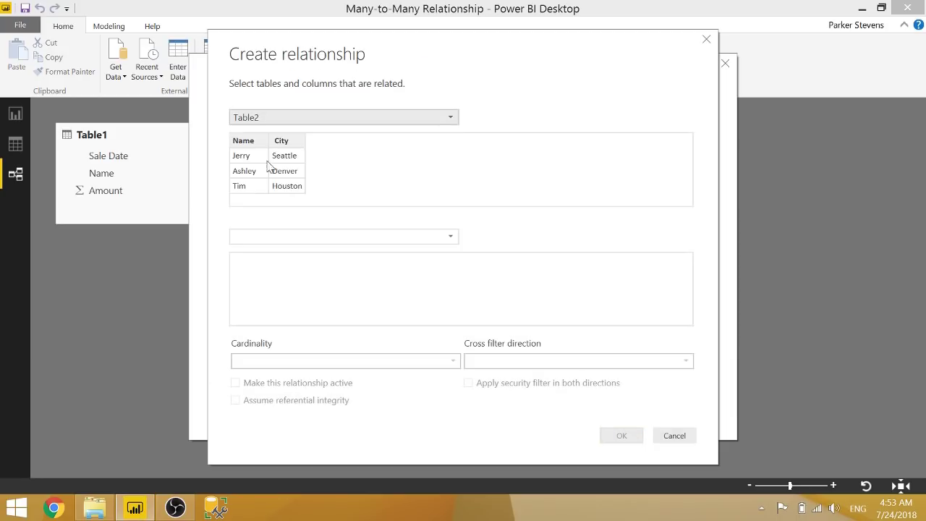
pyautogui.click(291, 243)
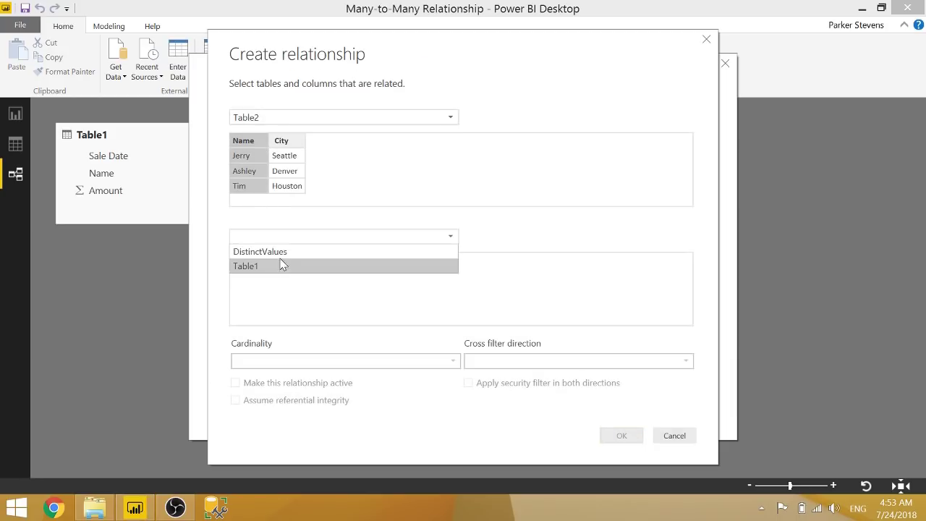
pyautogui.click(281, 258)
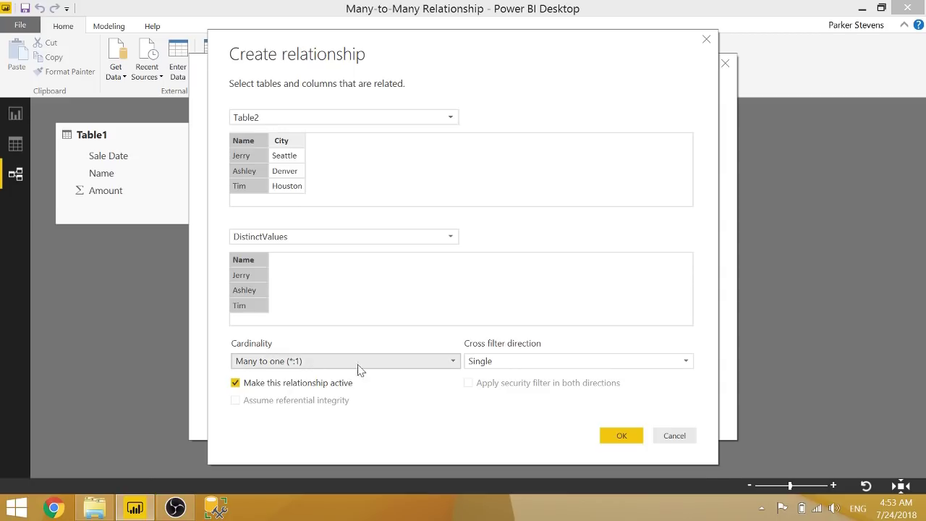
pyautogui.click(621, 436)
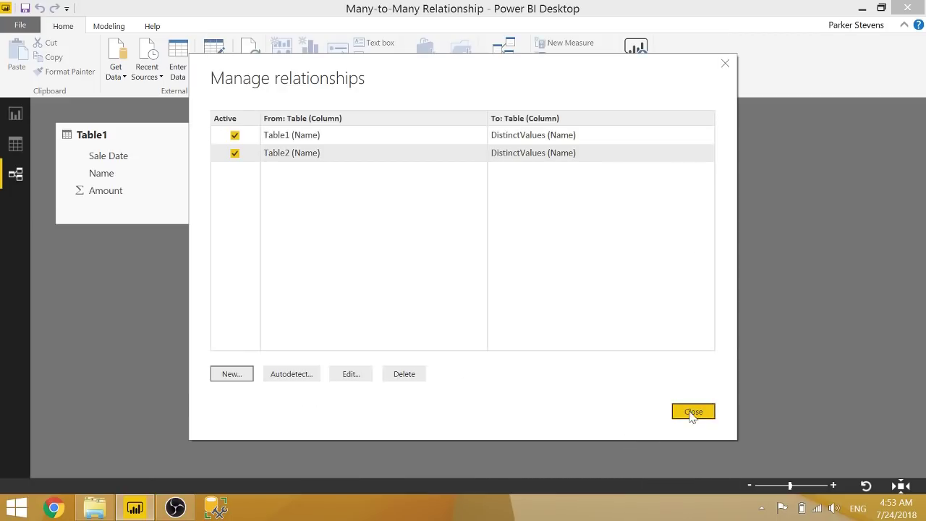
pyautogui.click(691, 412)
# Drag DistinctValues between Table1 and Table2, nudging it until both Name relationship lines straighten.
pyautogui.moveTo(407, 147); pyautogui.dragTo(375, 140)
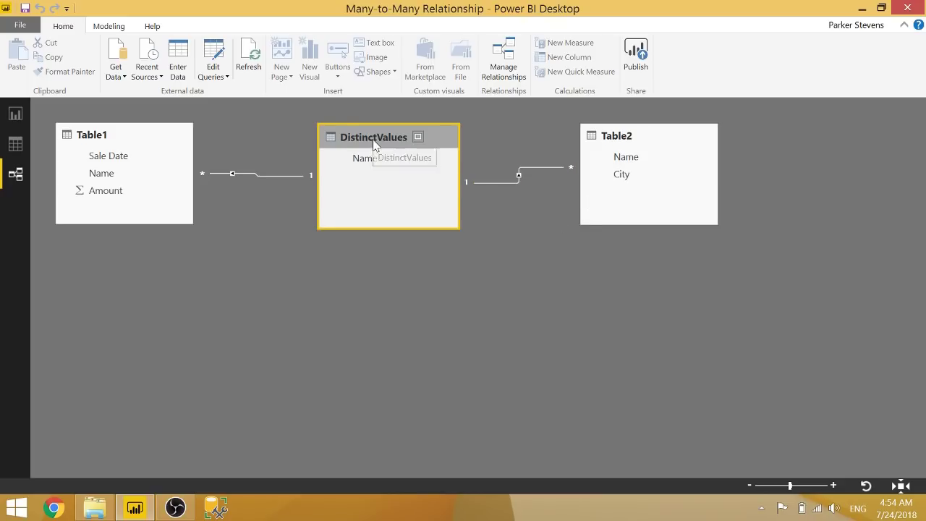
pyautogui.moveTo(373, 137); pyautogui.dragTo(369, 135)
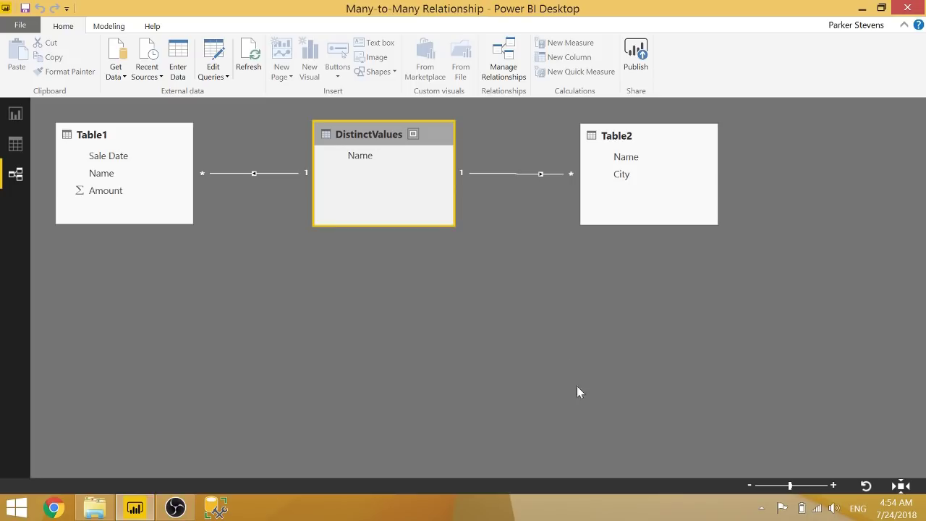